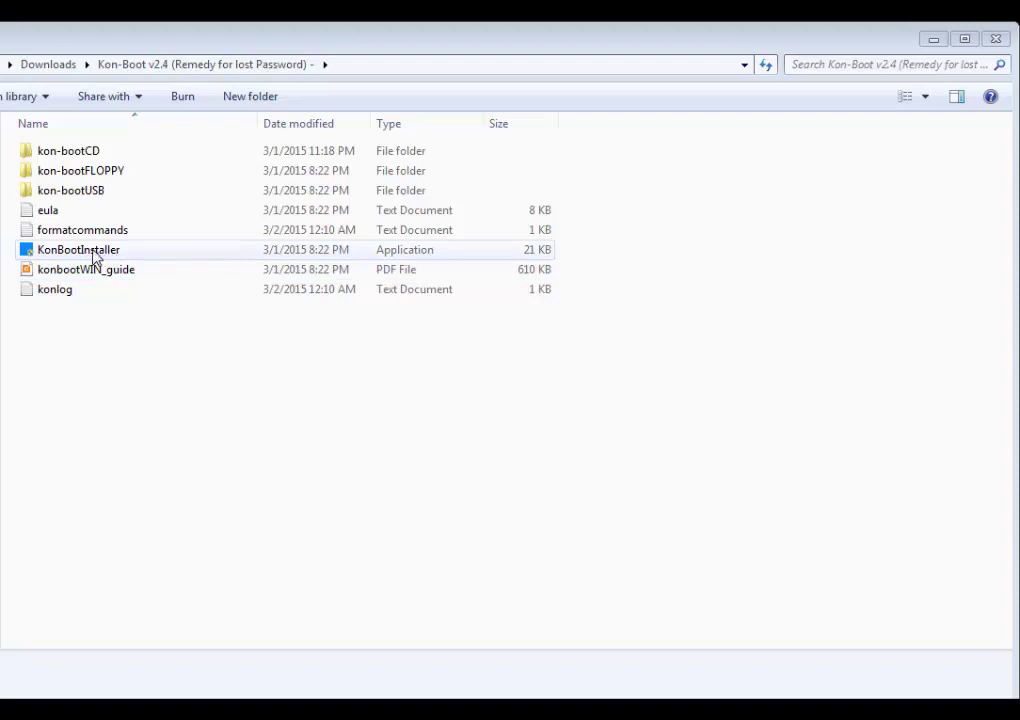
- Run KonBootInstaller as administrator and select PhysicalDrive1 (F:) as the target USB drive
click(95, 257)
right_click(95, 257)
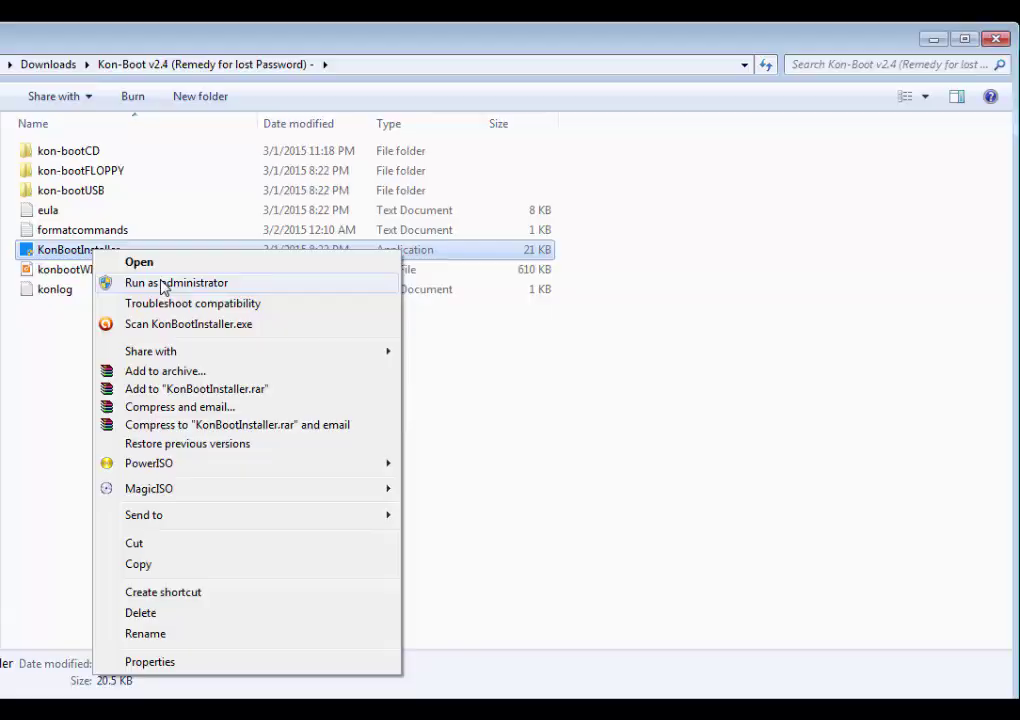
click(163, 287)
click(556, 476)
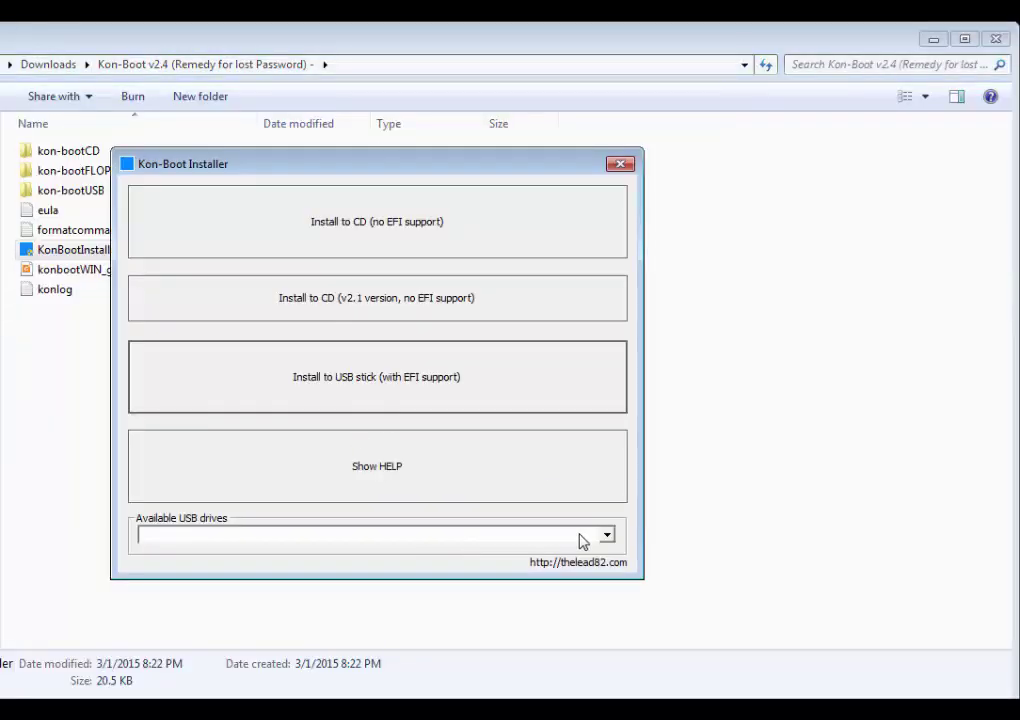
click(580, 540)
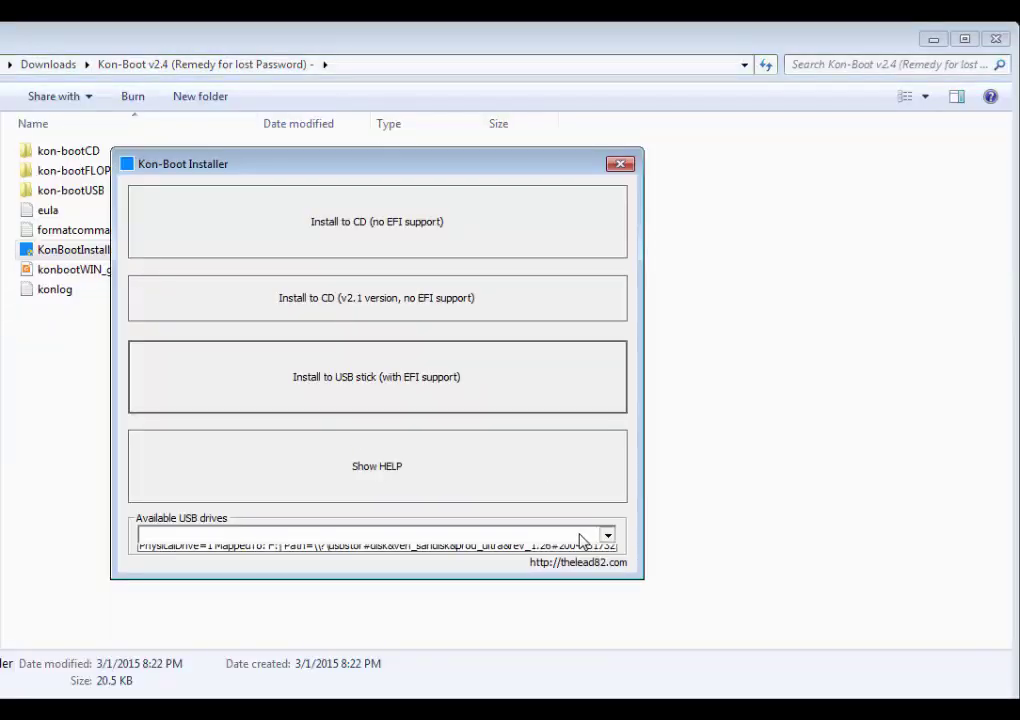
click(453, 553)
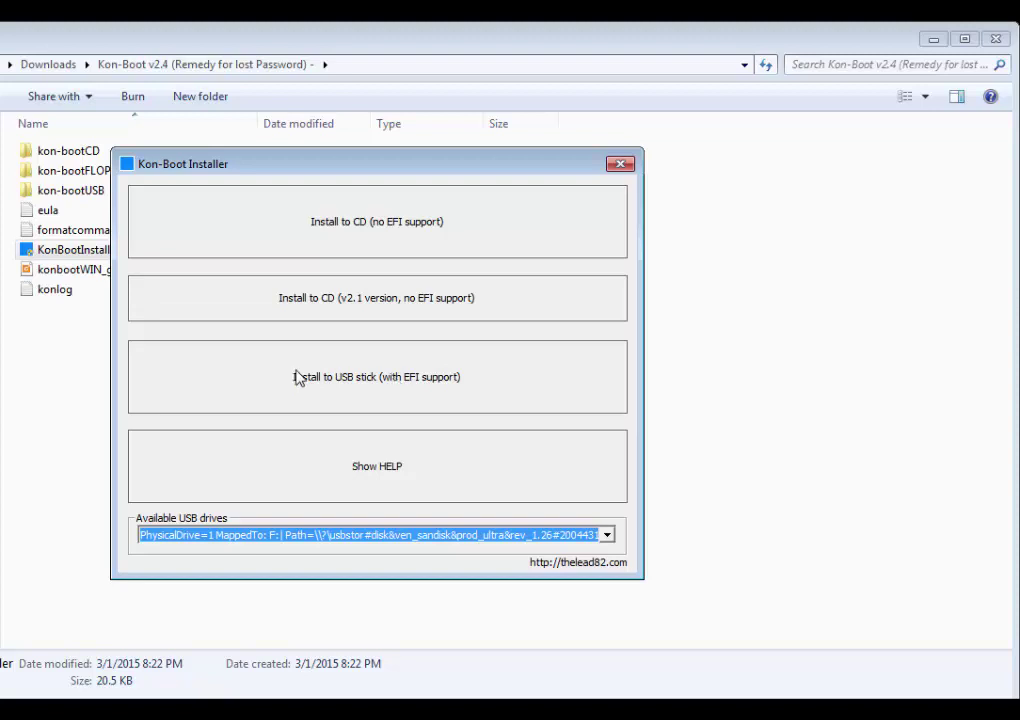
- Start installing Kon-Boot to the F: USB stick with EFI support, accepting the drive wipe
click(358, 378)
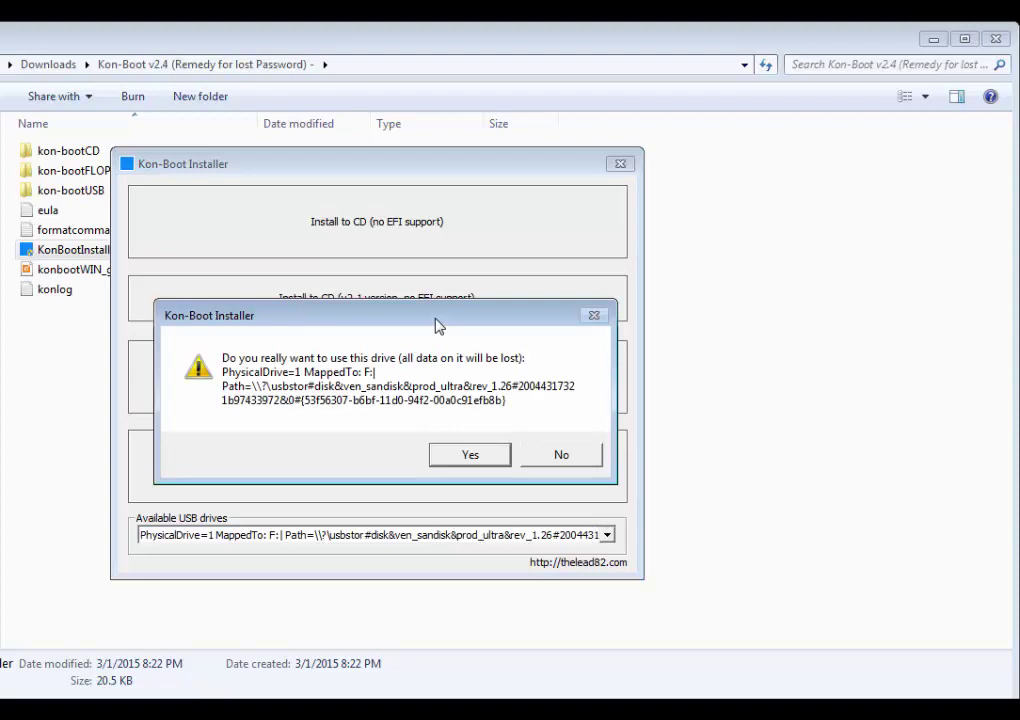
drag(437, 318, 409, 466)
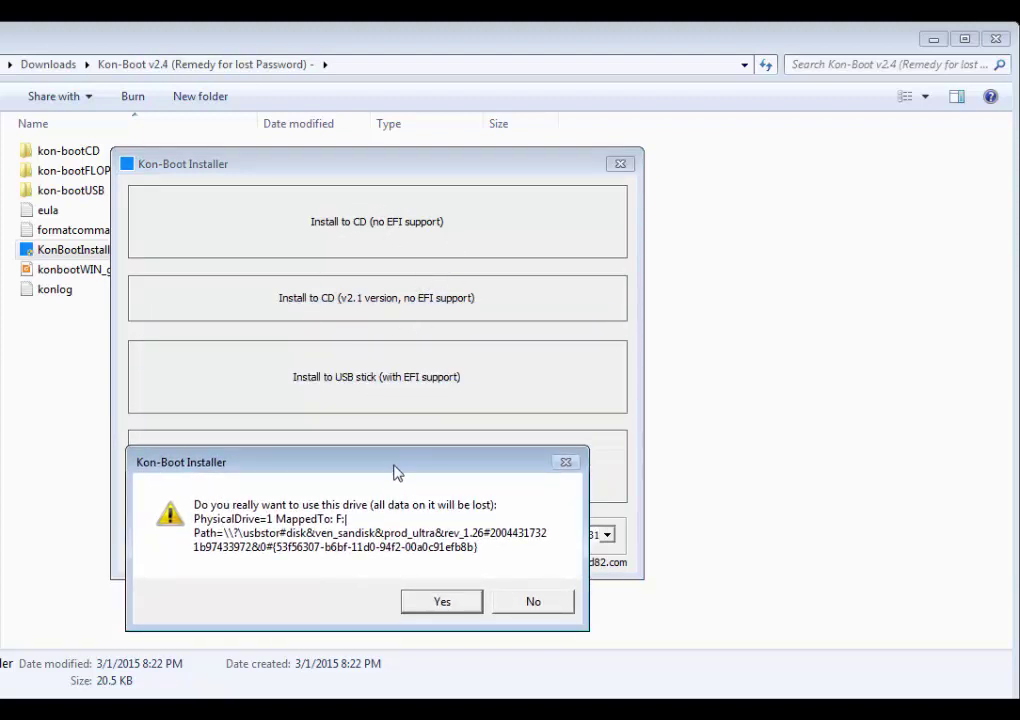
mouse_move(392, 465)
mouse_down()
mouse_move(405, 370)
mouse_move(433, 352)
mouse_move(503, 353)
mouse_move(452, 443)
mouse_move(404, 449)
mouse_up()
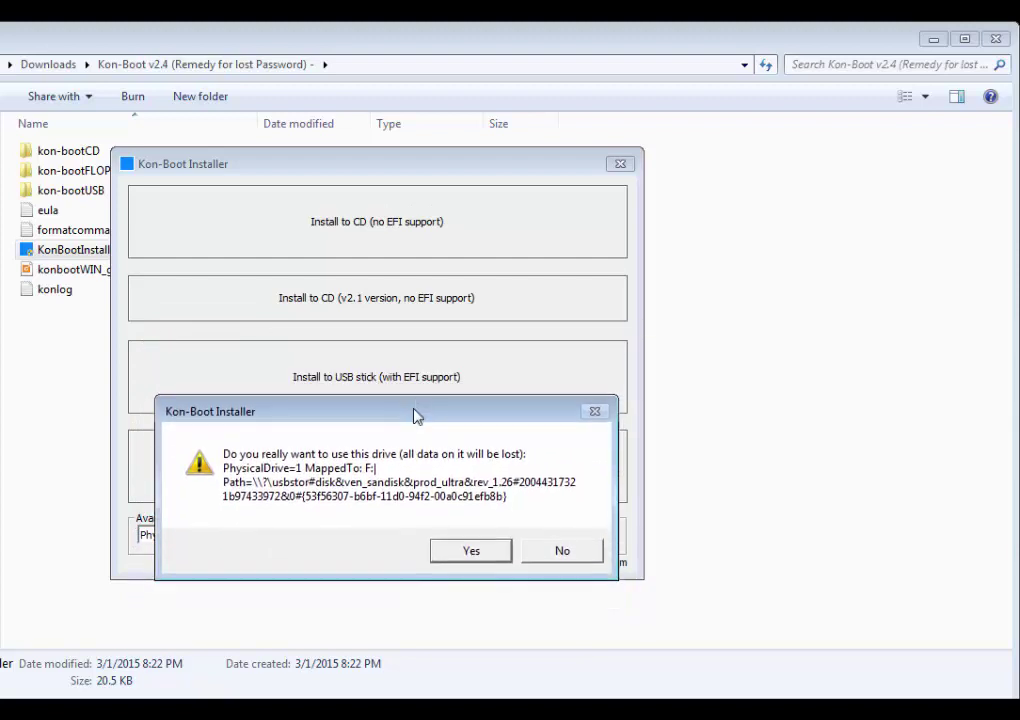
drag(398, 444, 408, 337)
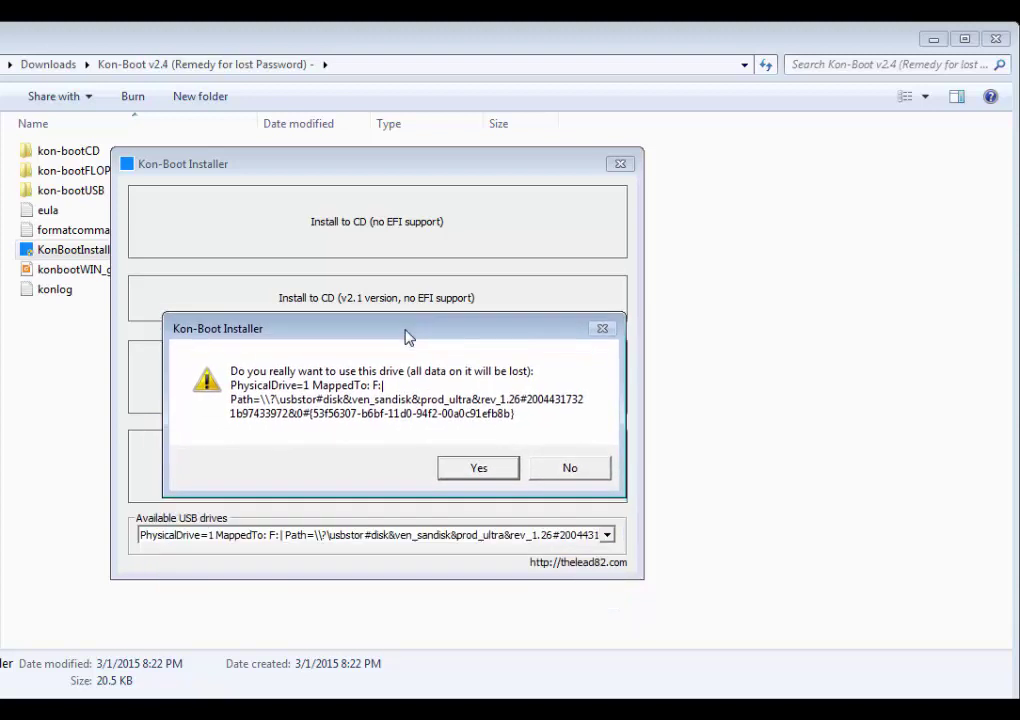
click(490, 469)
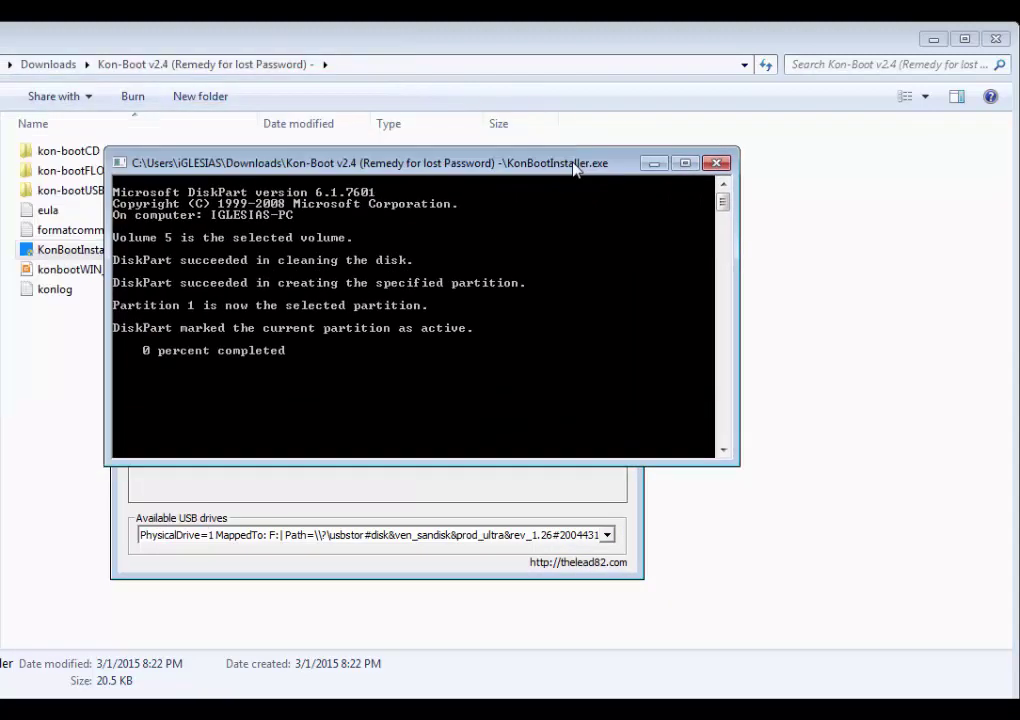
- Watch the disk console finish, acknowledge the All done message, and close the installer
drag(210, 66, 573, 169)
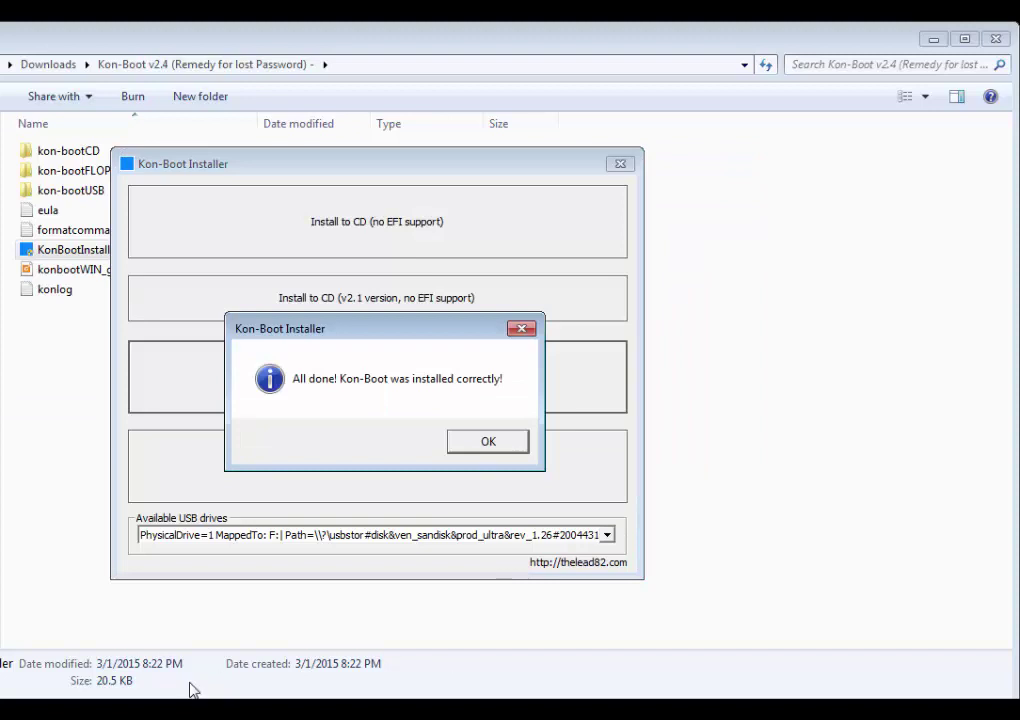
click(487, 442)
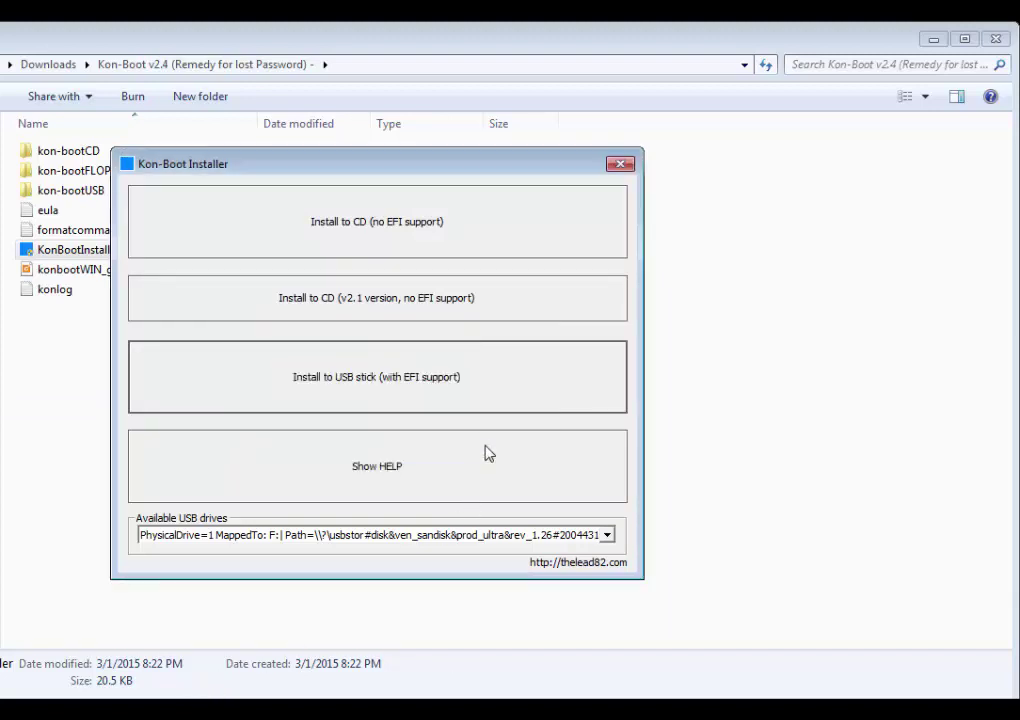
click(620, 164)
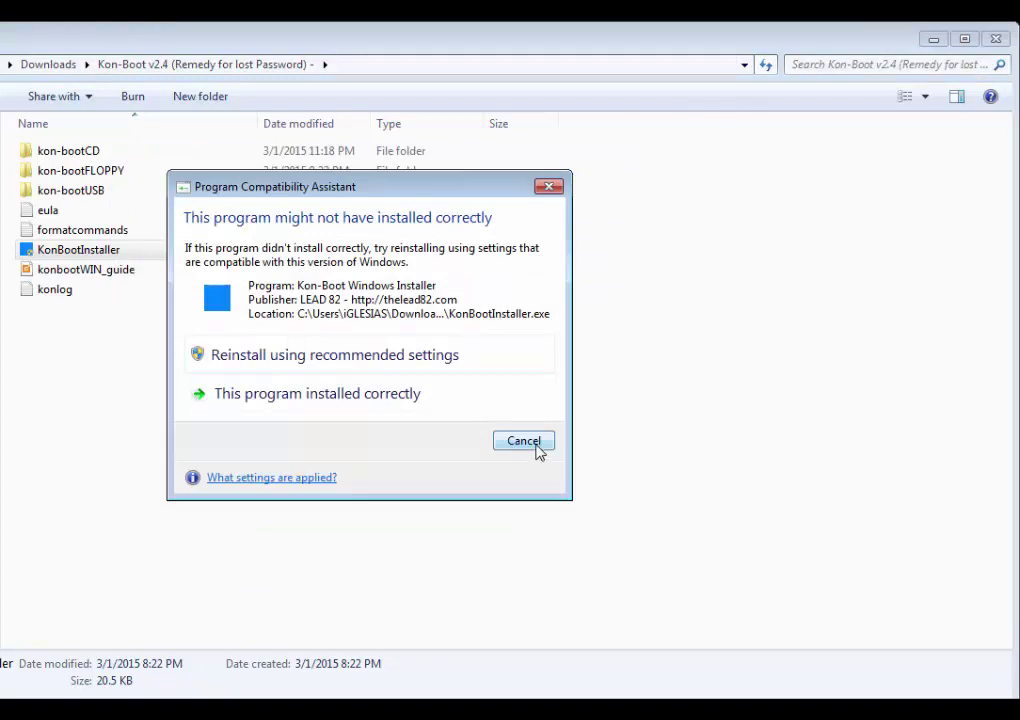
click(535, 445)
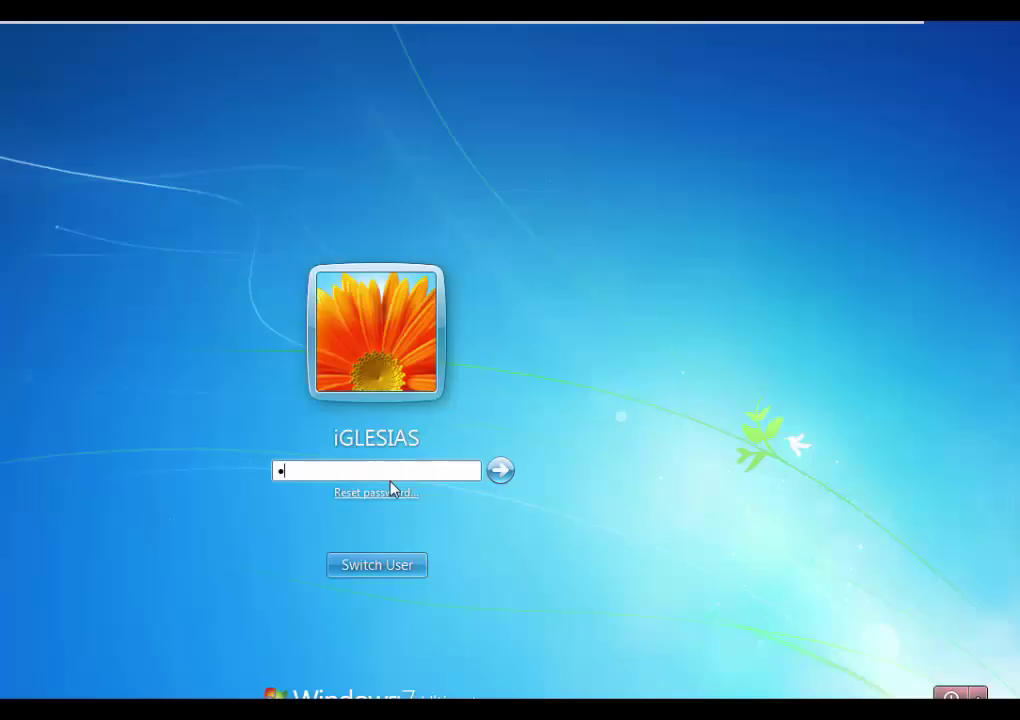
key(Return)
key(Return)
key(Return)
click(400, 570)
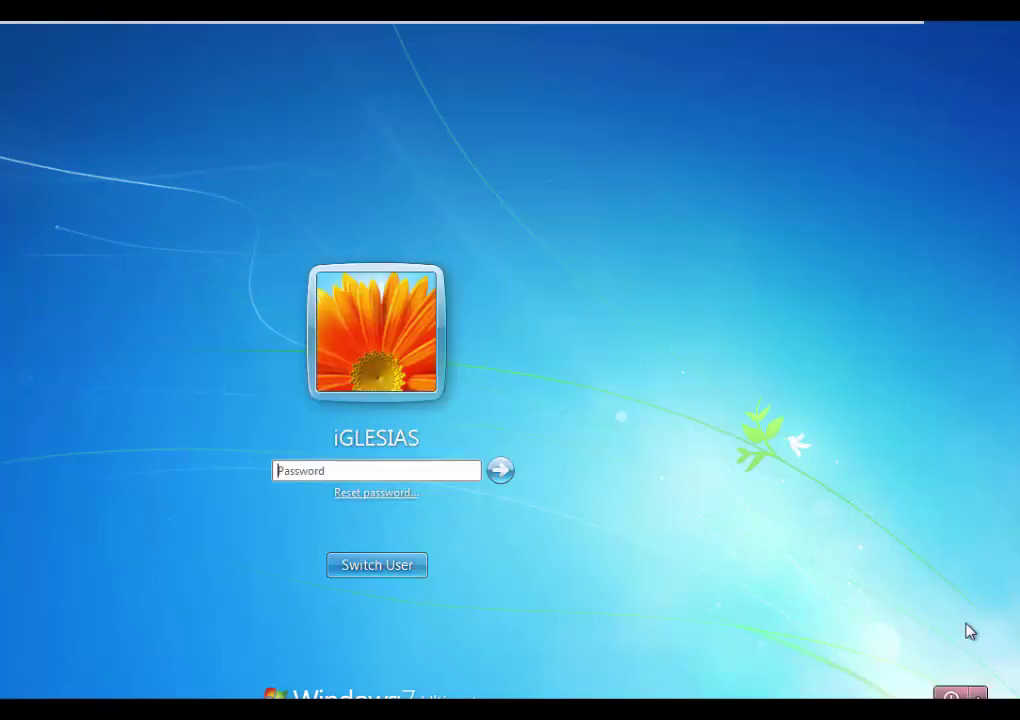
click(978, 697)
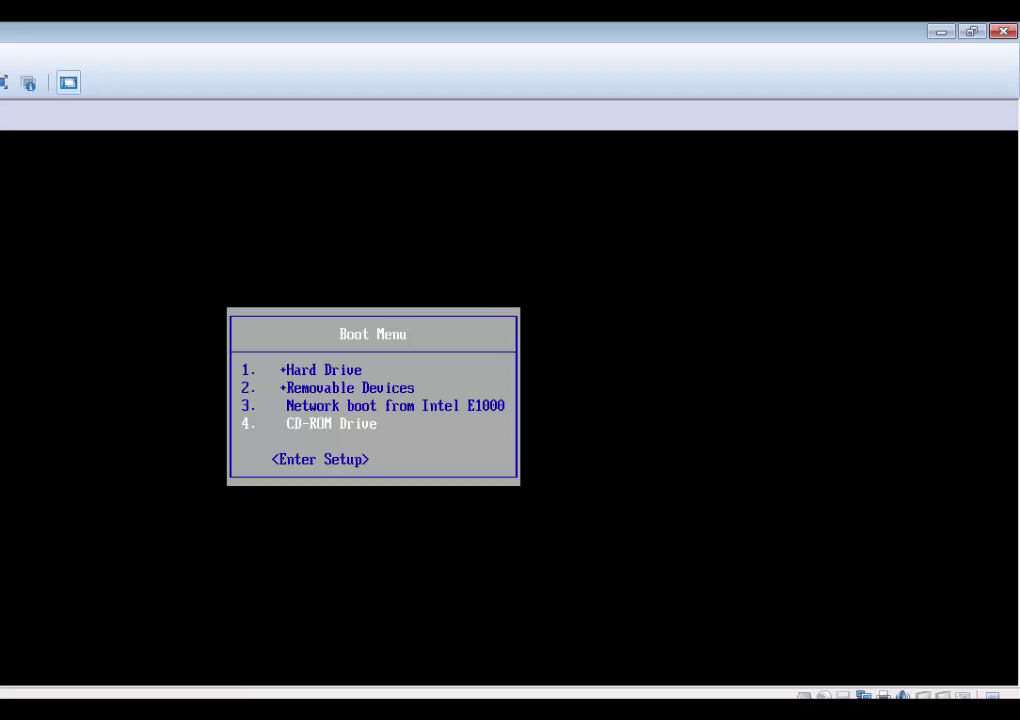
- Choose Removable Devices in the VM Boot Menu to boot from the USB stick
key(Return)
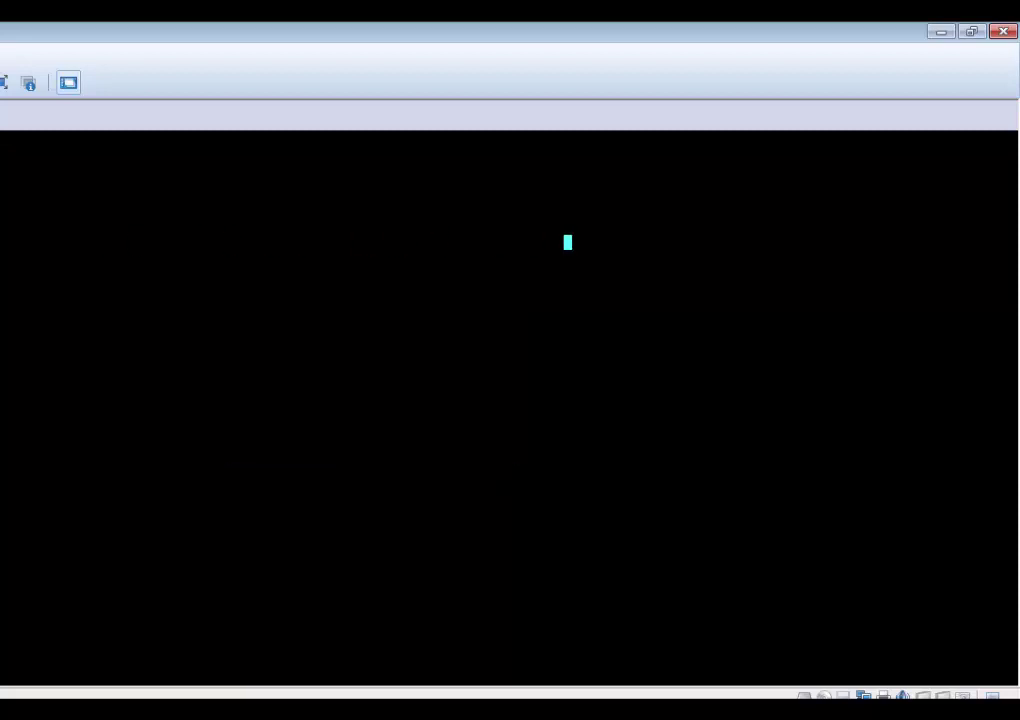